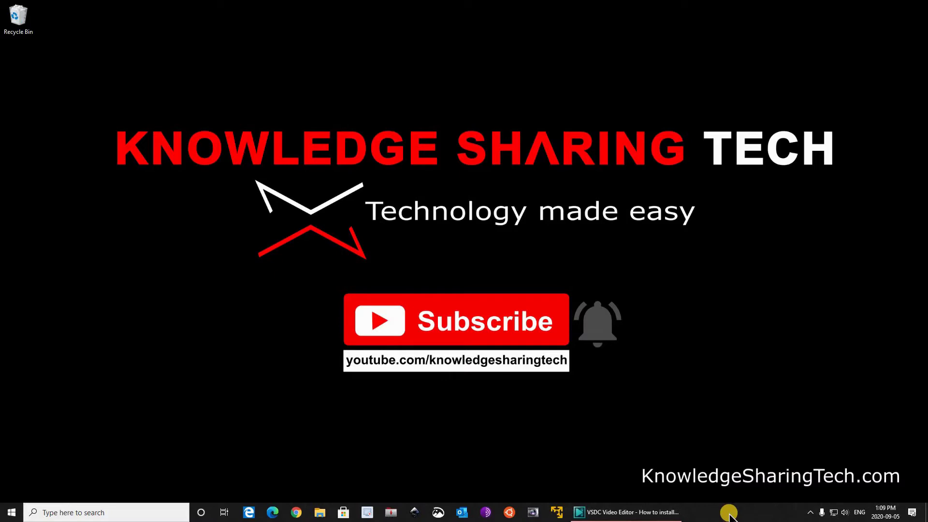
Check the CPU performance details in Task Manager's full view, then close it.
right_click(728, 513)
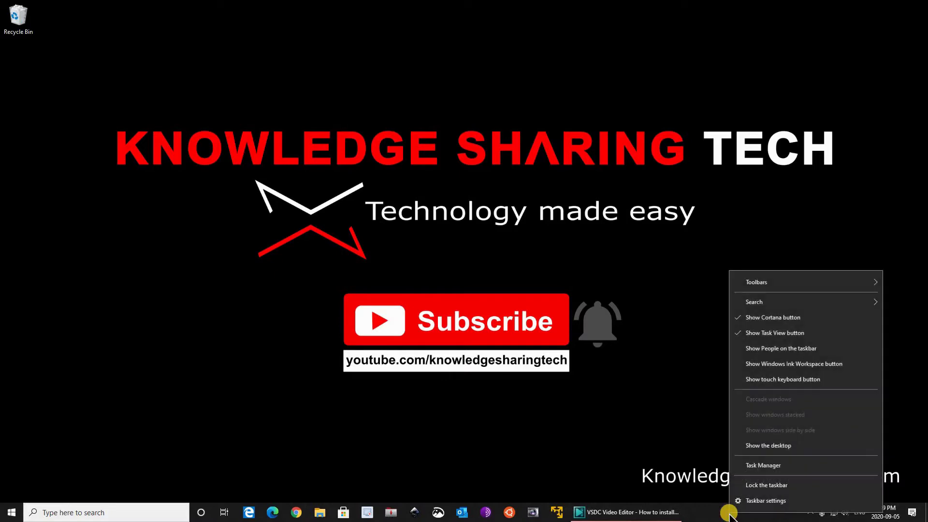
click(762, 466)
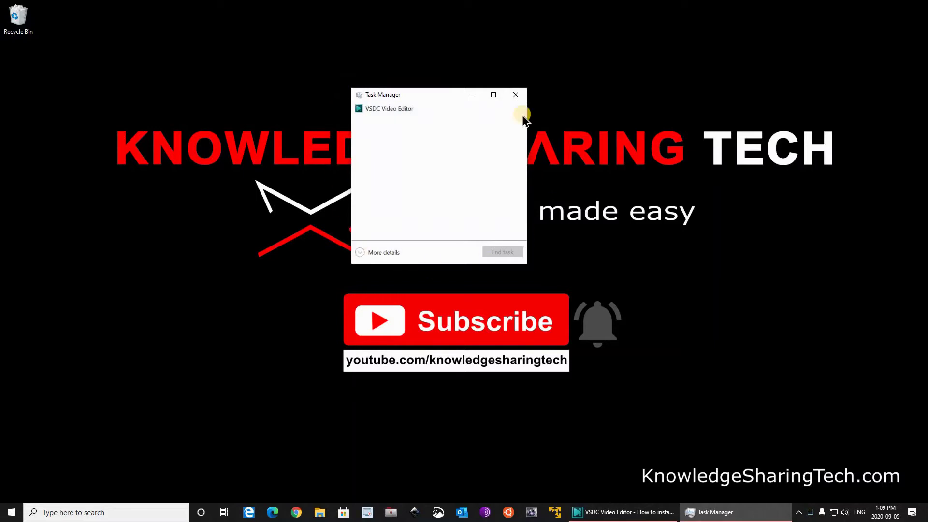
click(360, 252)
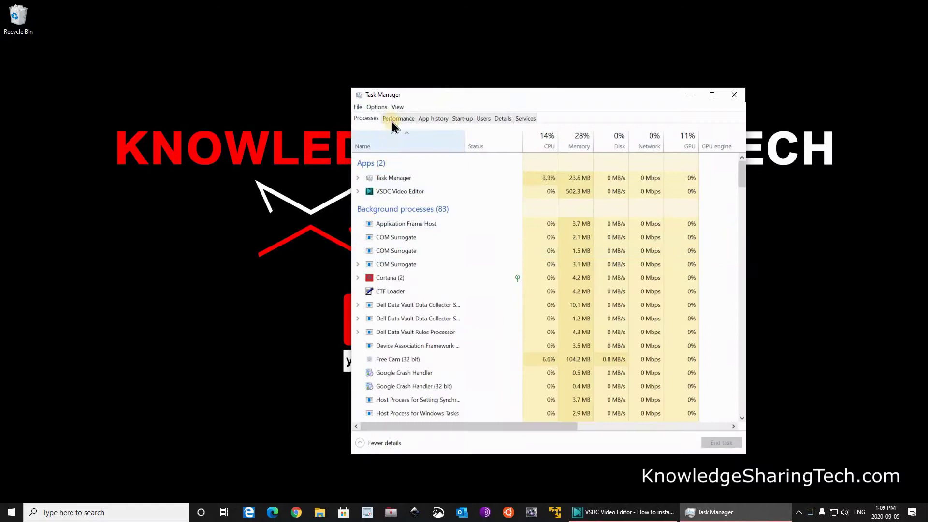
click(392, 118)
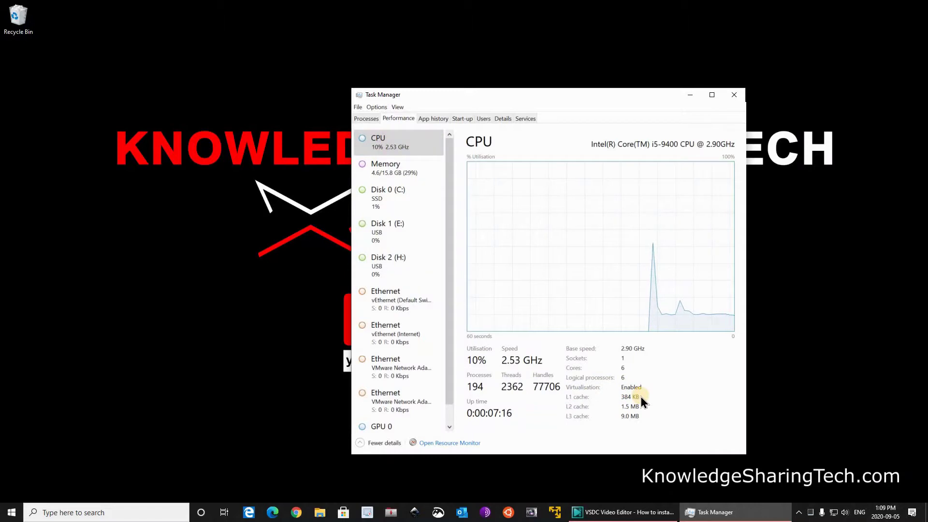
click(733, 95)
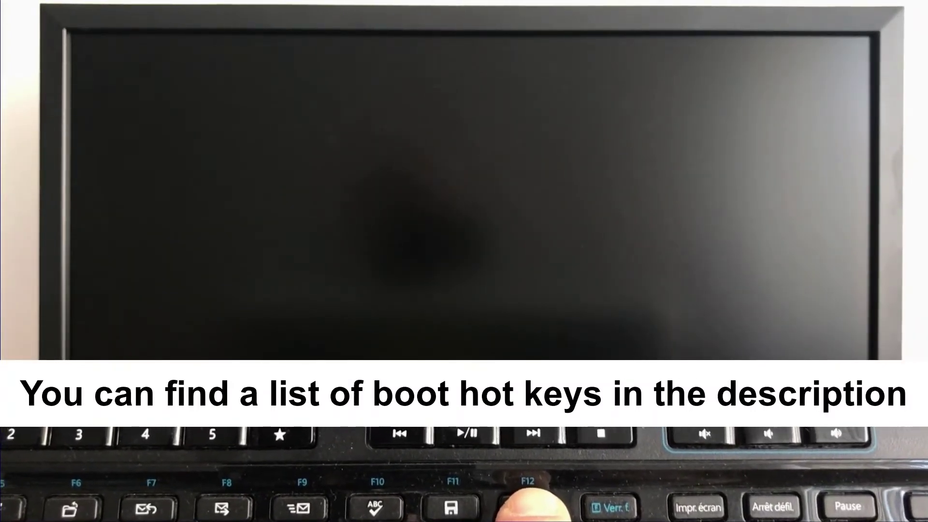
Enter BIOS Setup and confirm Virtualization, VT for Direct I/O and Trusted Execution are enabled.
key(F12)
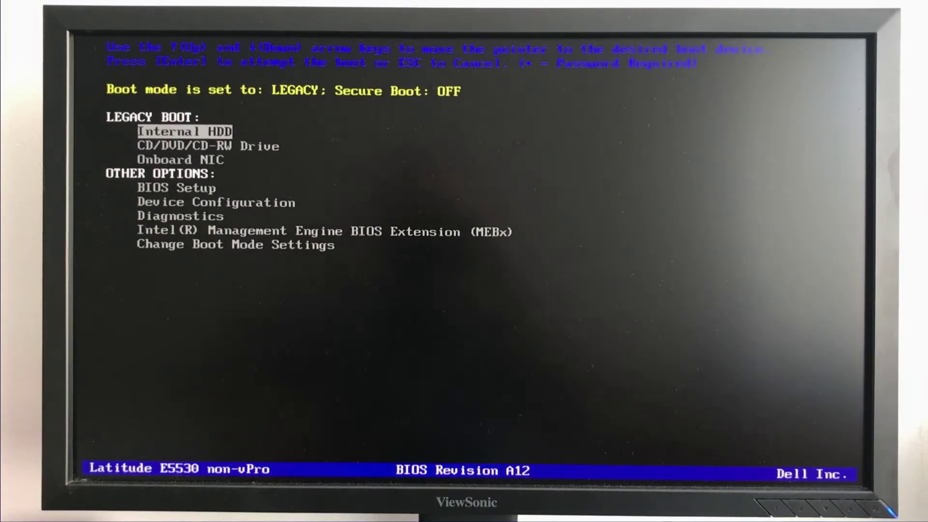
key(Down)
key(Down)
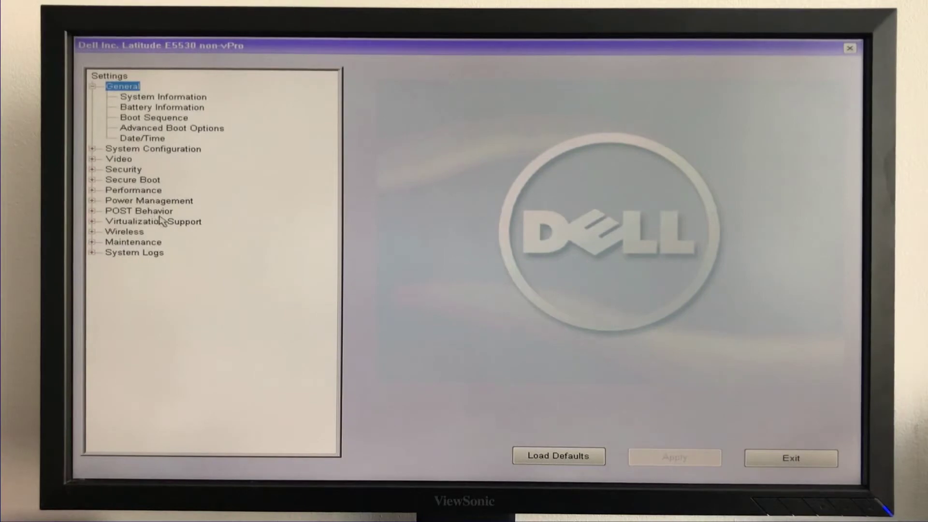
click(91, 222)
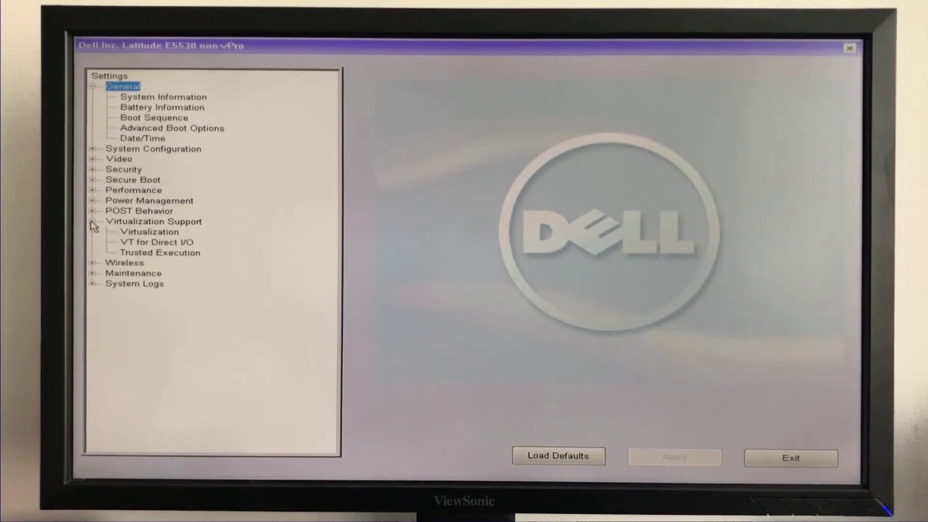
click(133, 232)
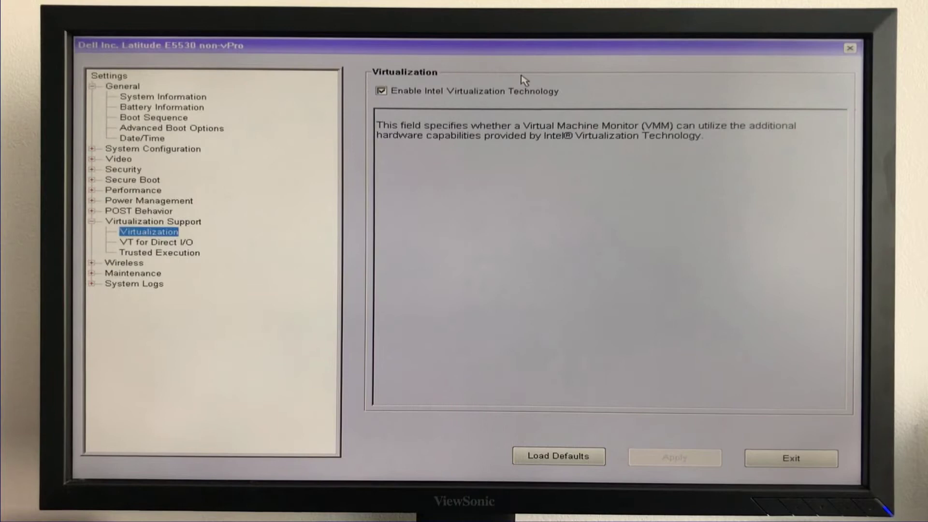
click(181, 244)
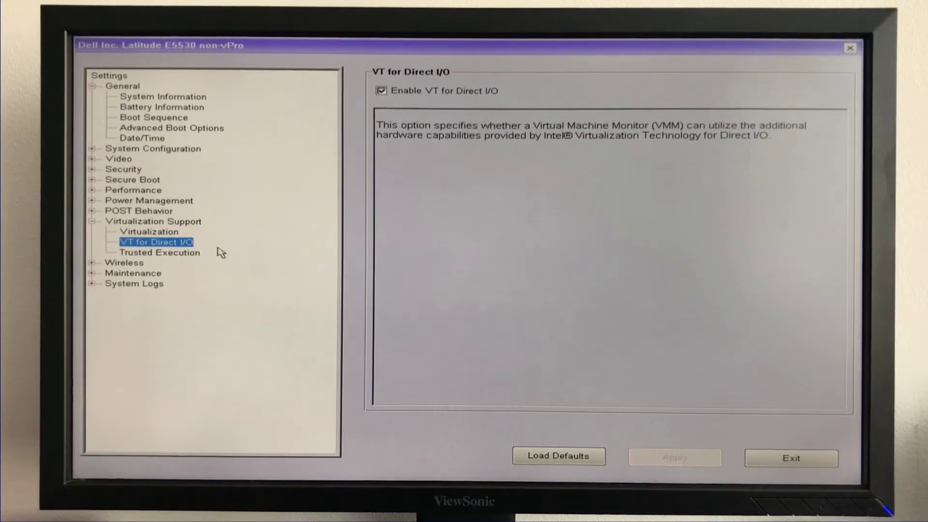
click(189, 256)
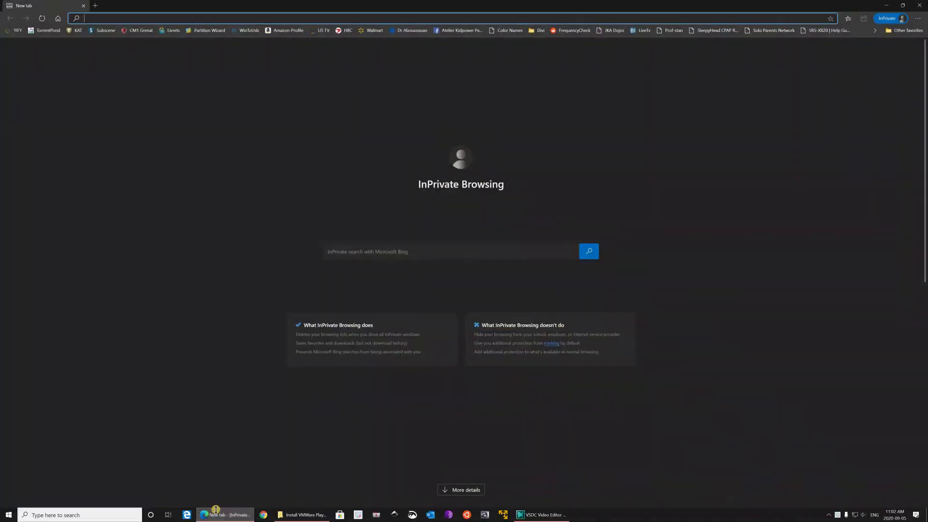
Go to vmware.com and browse Downloads to the Workstation Player 15.5 download page.
text(vmware)
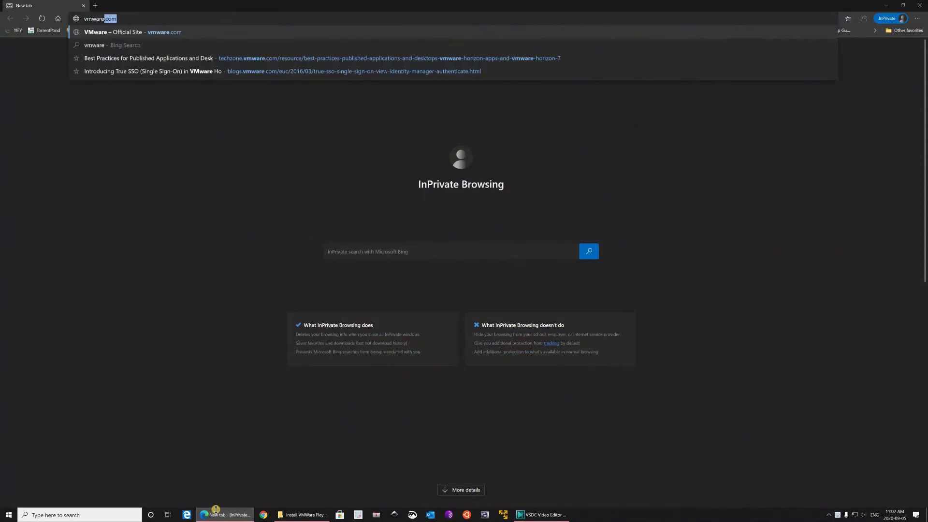
text(.com)
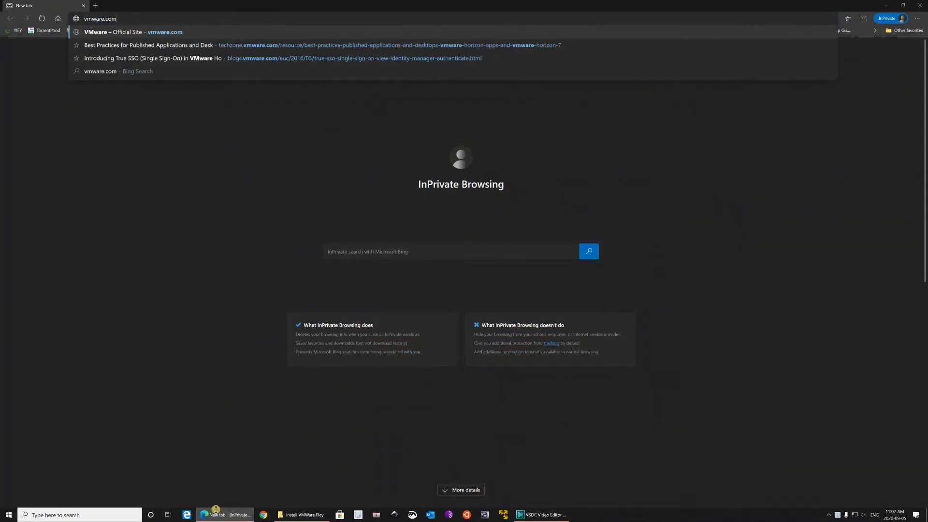
key(Return)
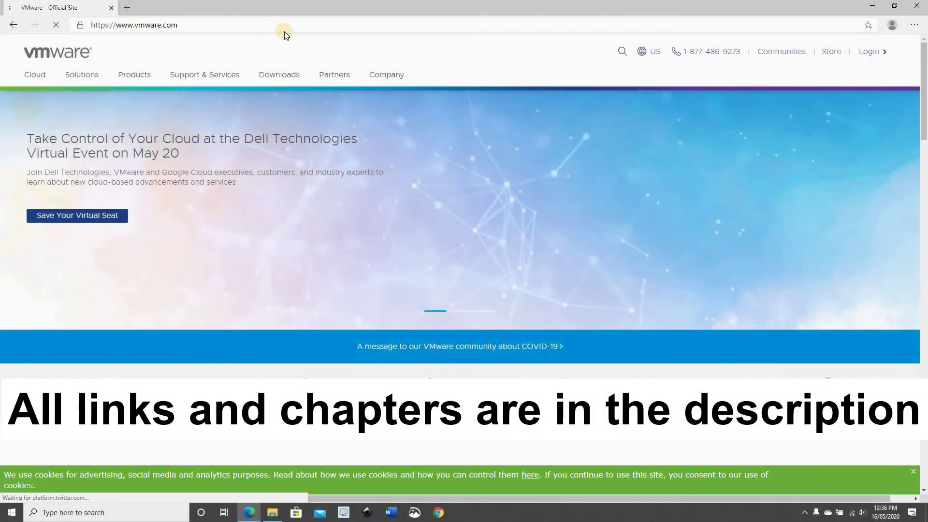
click(276, 77)
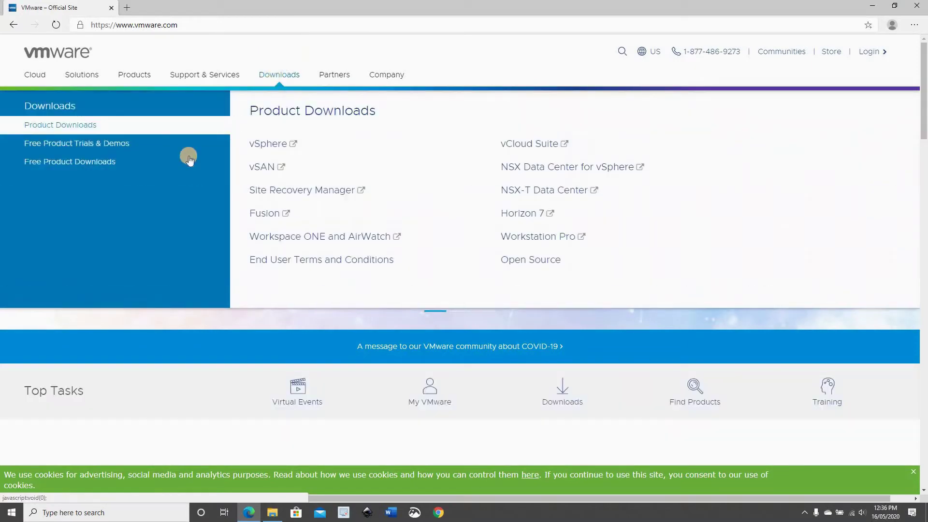
mouse_move(56, 164)
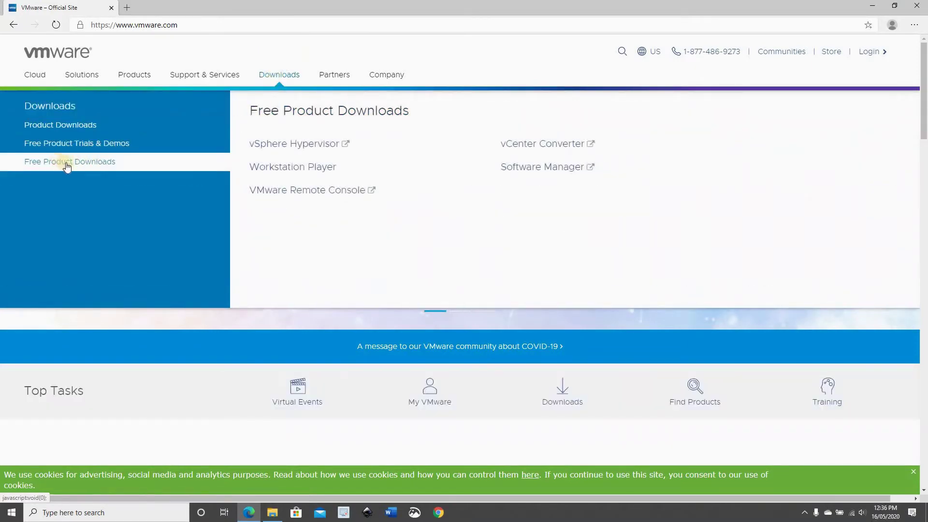
click(277, 169)
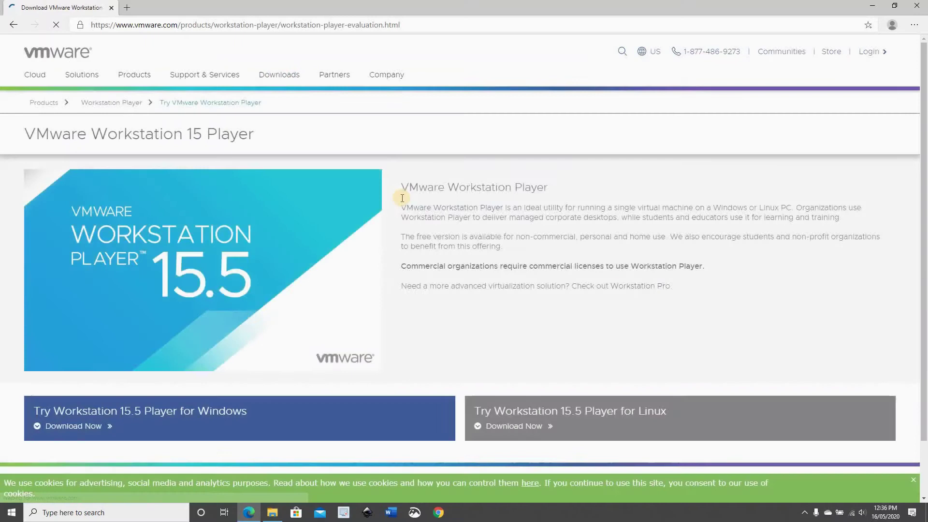
scroll(237, 240, down, 2)
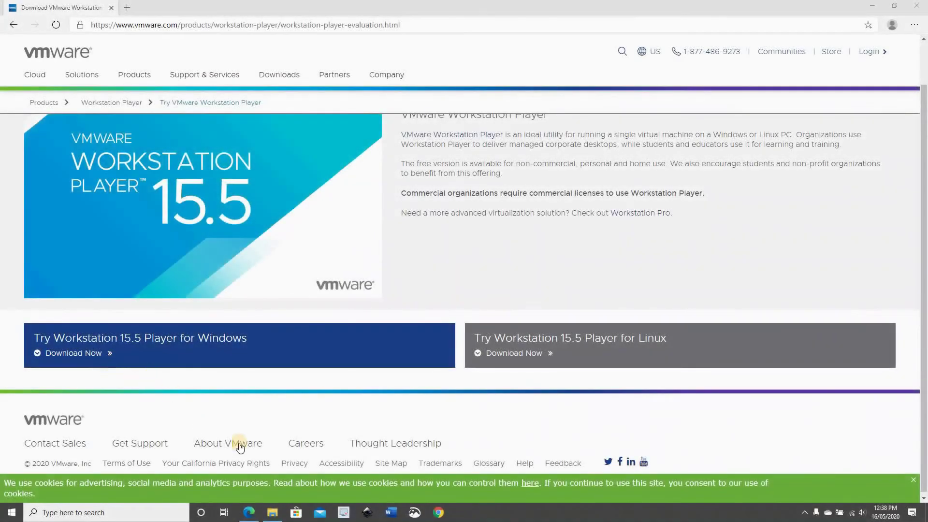
Run the VMware-player .exe installer from the Downloads folder.
click(273, 514)
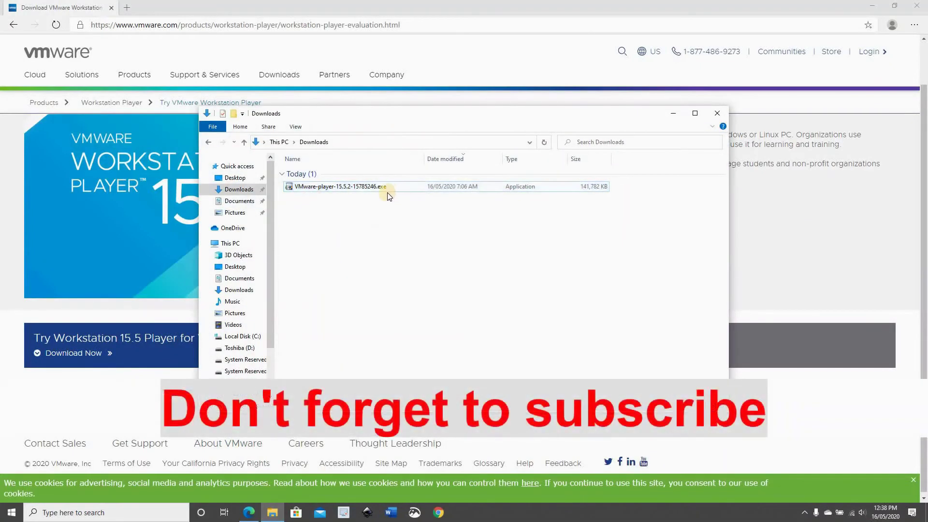
double_click(314, 188)
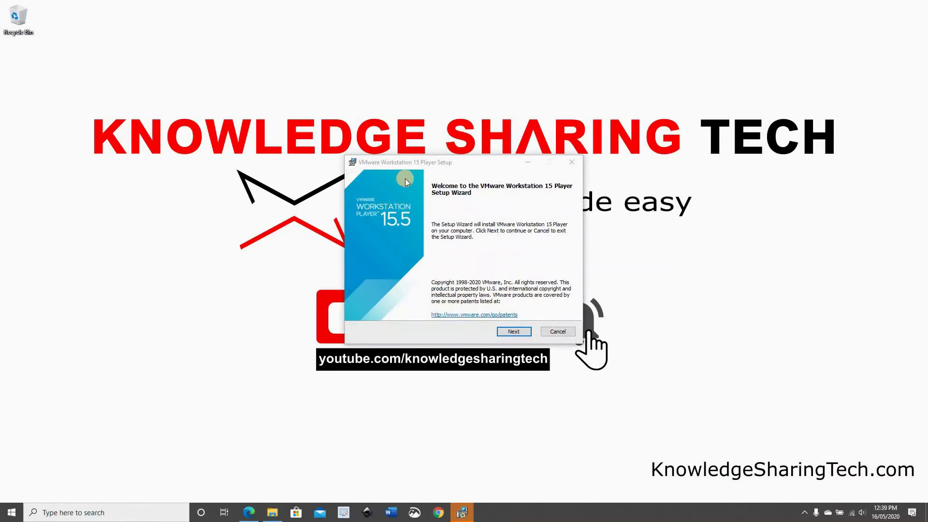
Get past the welcome page and accept the licence agreement terms.
click(514, 332)
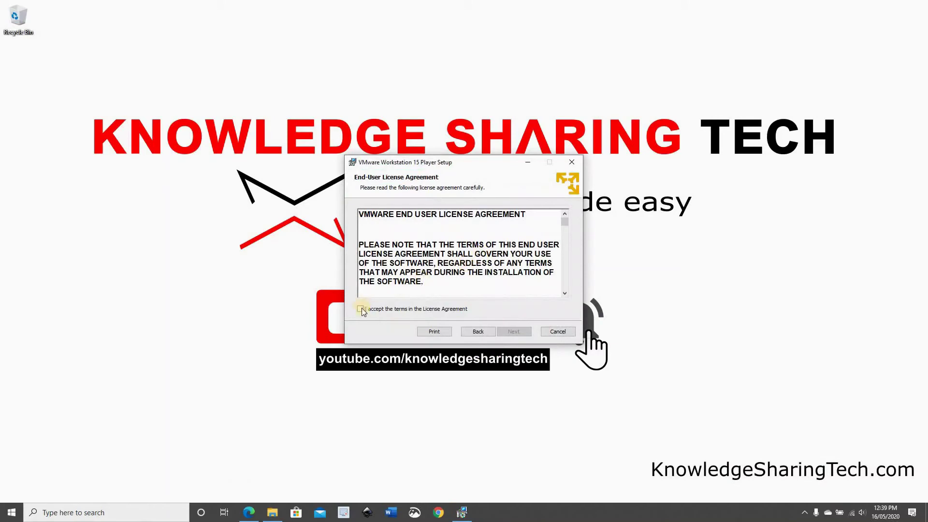
click(361, 309)
scroll(459, 253, down, 15)
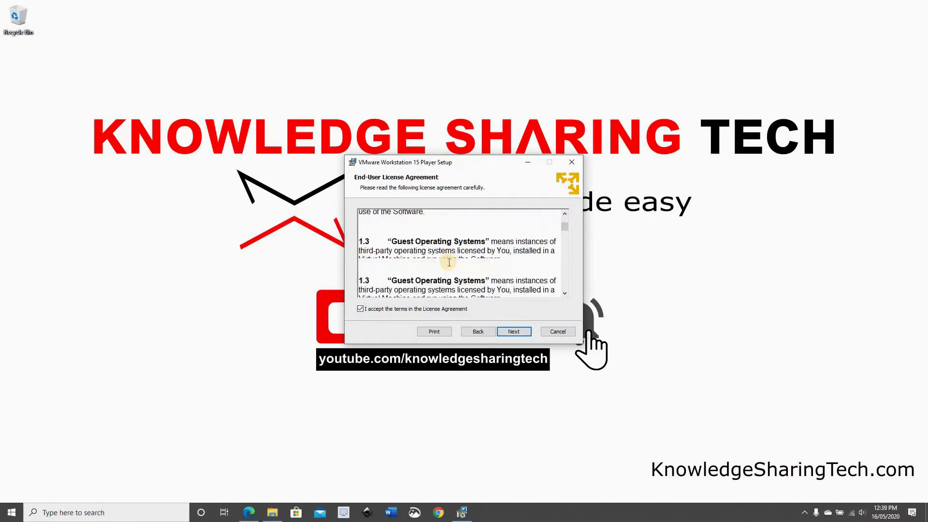
scroll(494, 335, down, 5)
click(507, 332)
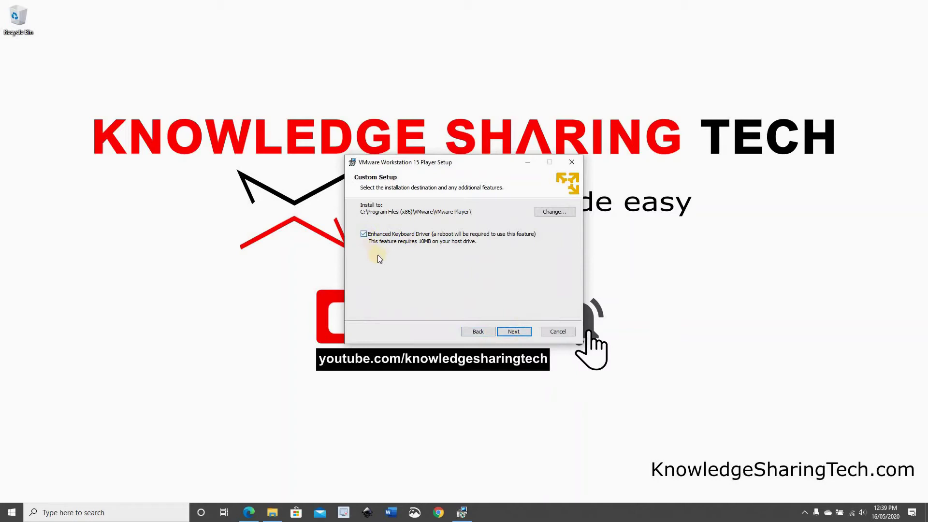
Keep the default location and shortcuts, decline CEIP, then install and finish.
click(513, 331)
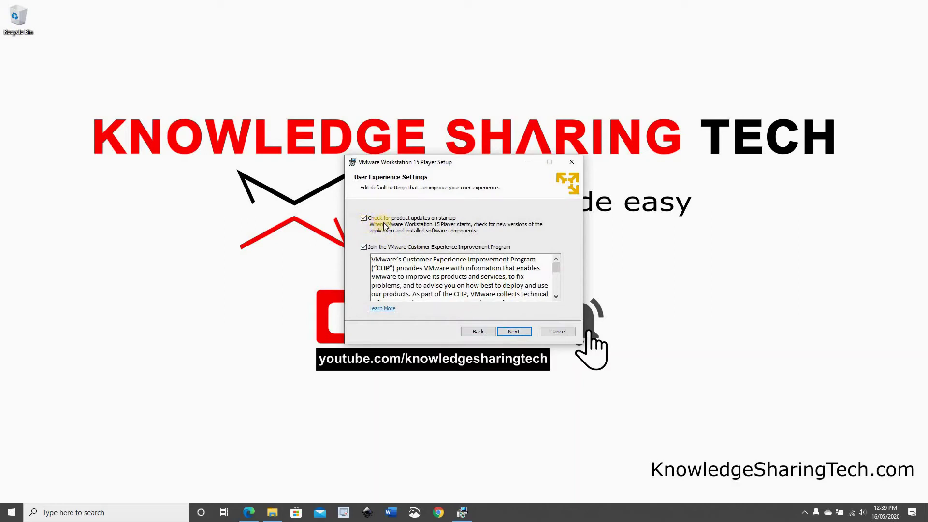
click(364, 248)
click(515, 333)
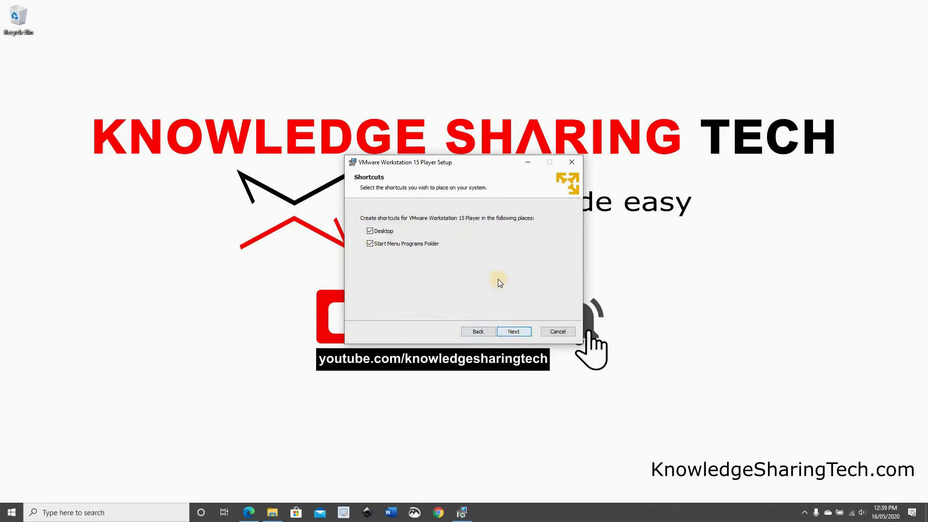
click(509, 333)
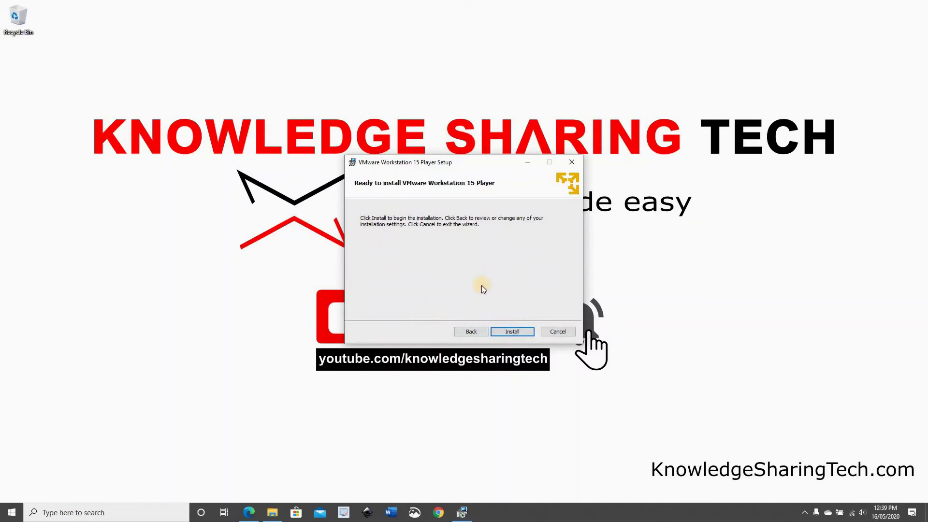
click(514, 332)
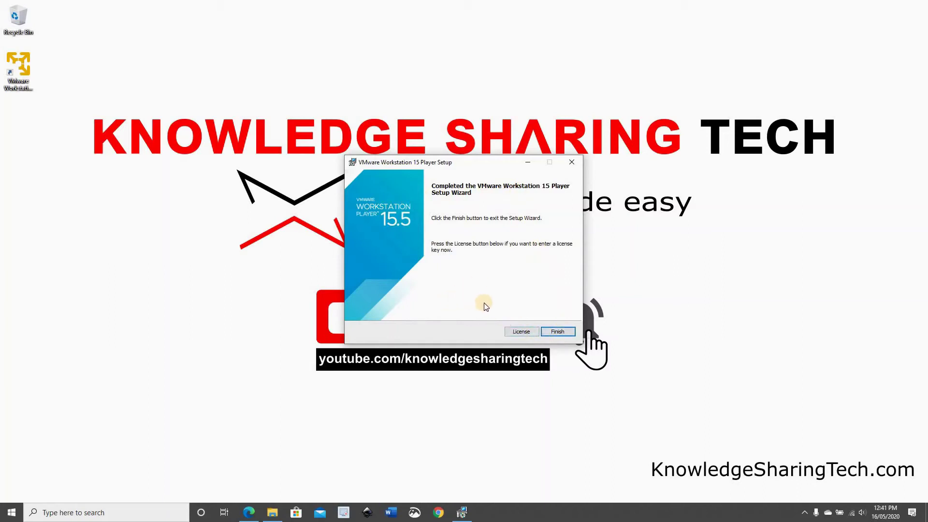
click(559, 337)
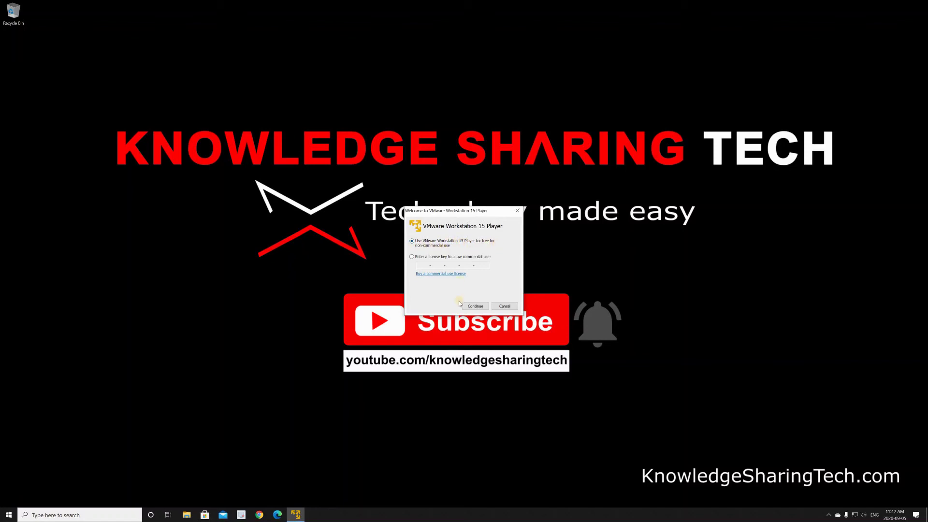
Choose free non-commercial use, finish the welcome dialog, and skip the Workstation Pro 15.5.6 update.
click(475, 306)
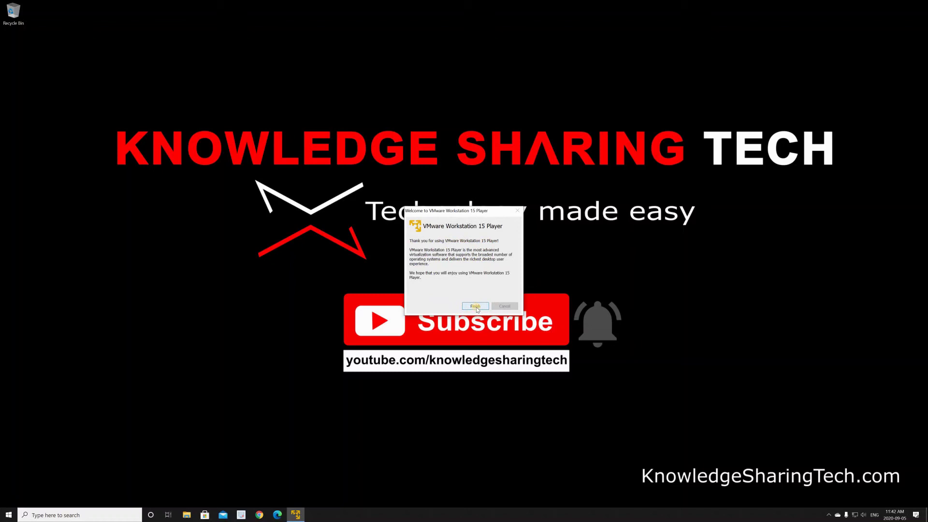
click(476, 307)
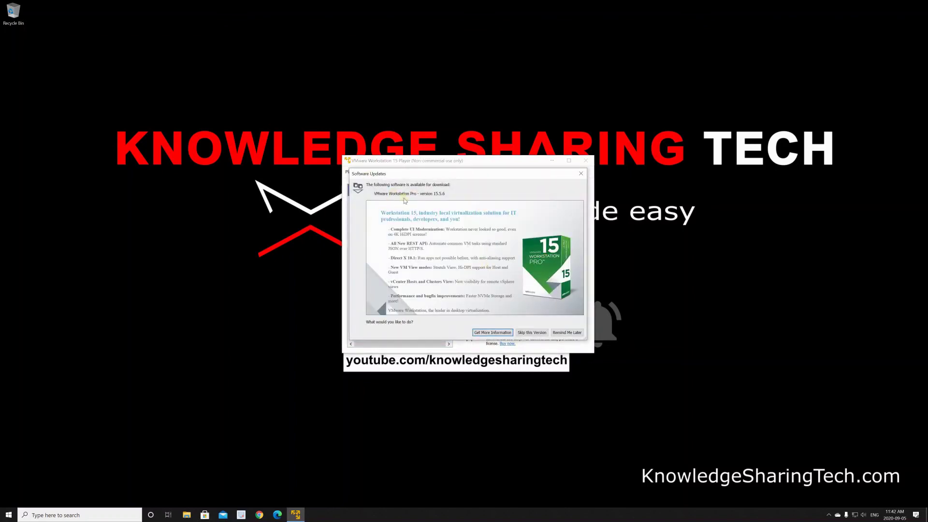
click(531, 333)
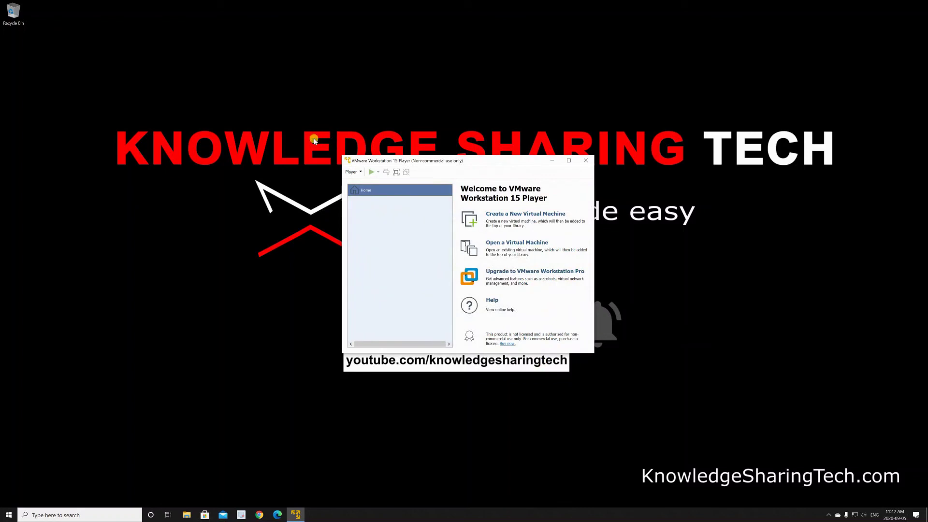
Close the Player, relaunch it via a 'vmware' Windows search, and pin it to the taskbar.
click(583, 162)
click(98, 516)
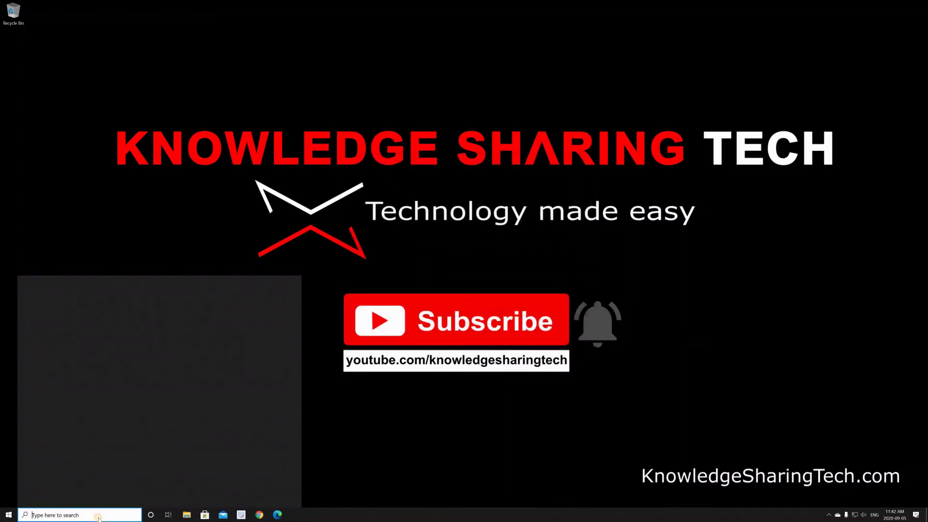
text(vmwa)
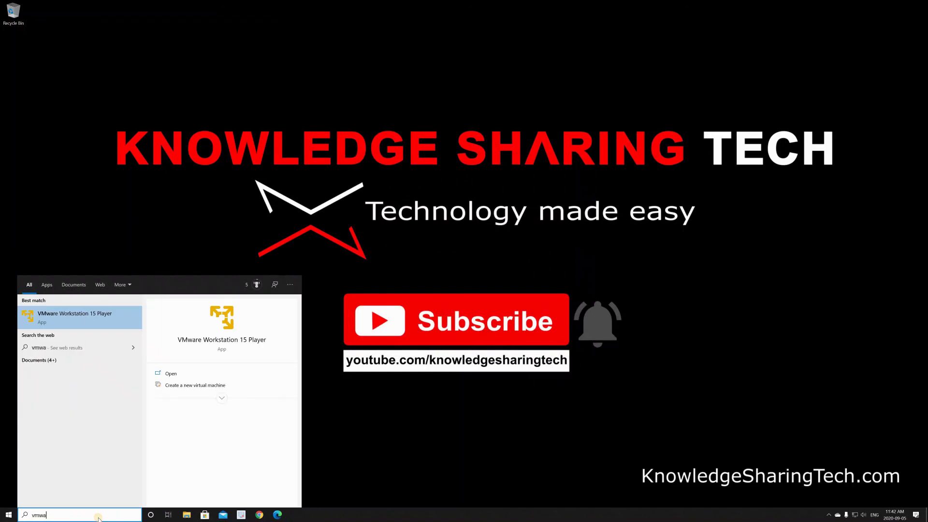
text(re)
key(Return)
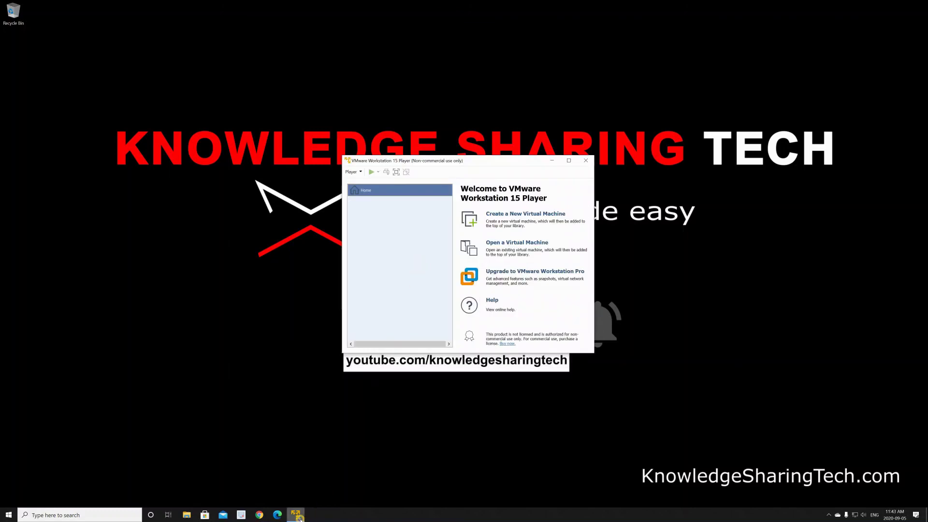
right_click(295, 513)
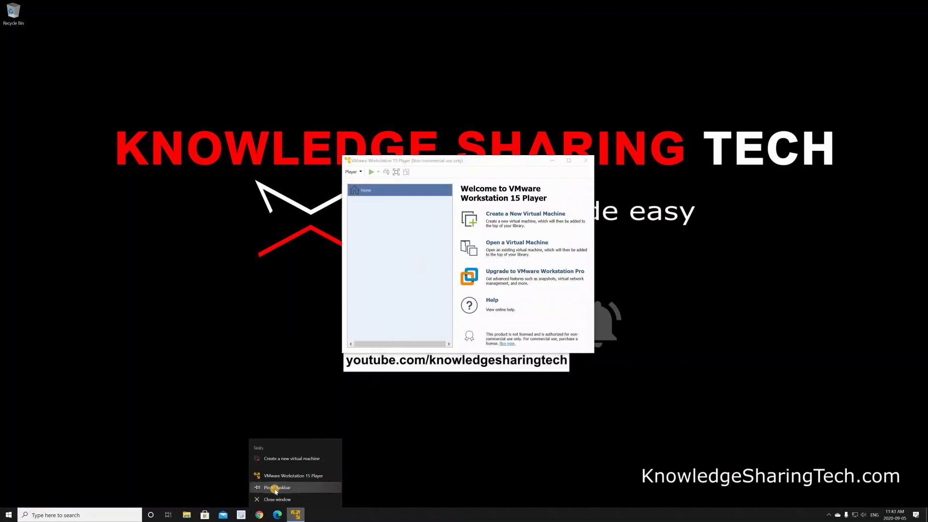
click(295, 514)
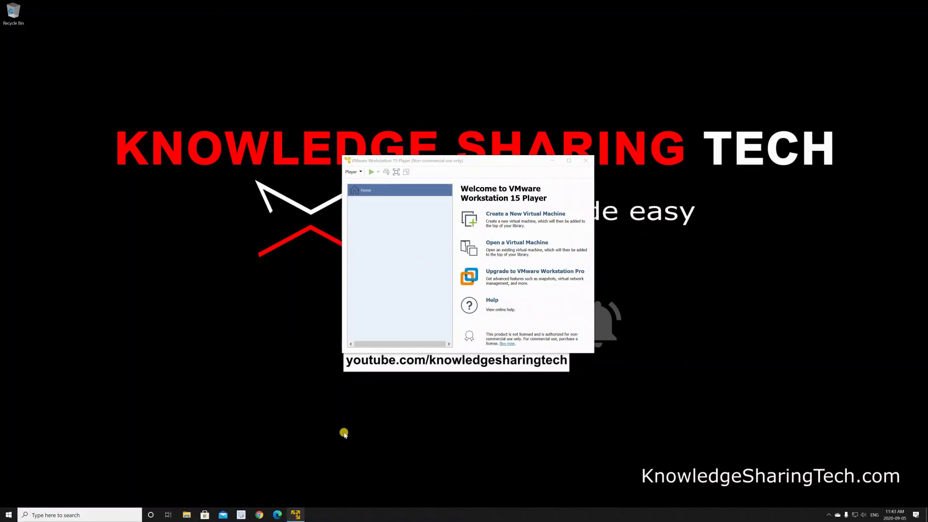